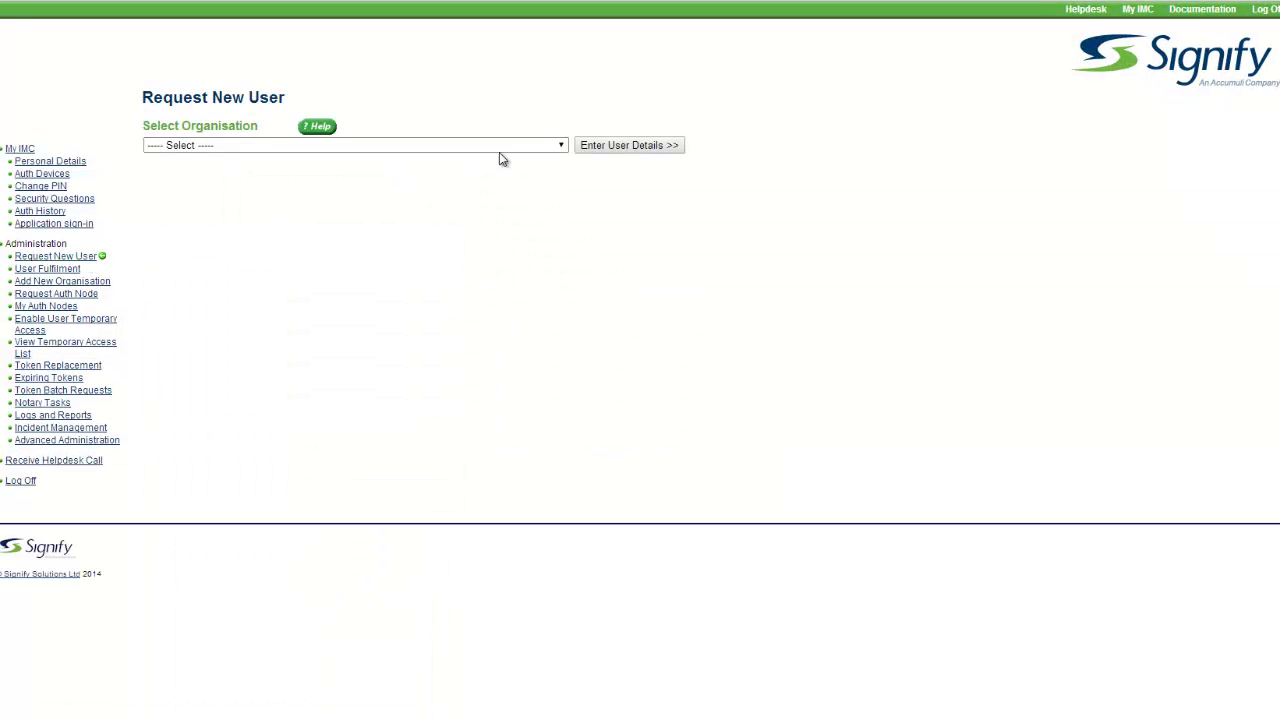
- Select Demo Company Ltd as the new user's organisation and proceed to the user details form
{"action": "left_click", "coordinate": [562, 146]}
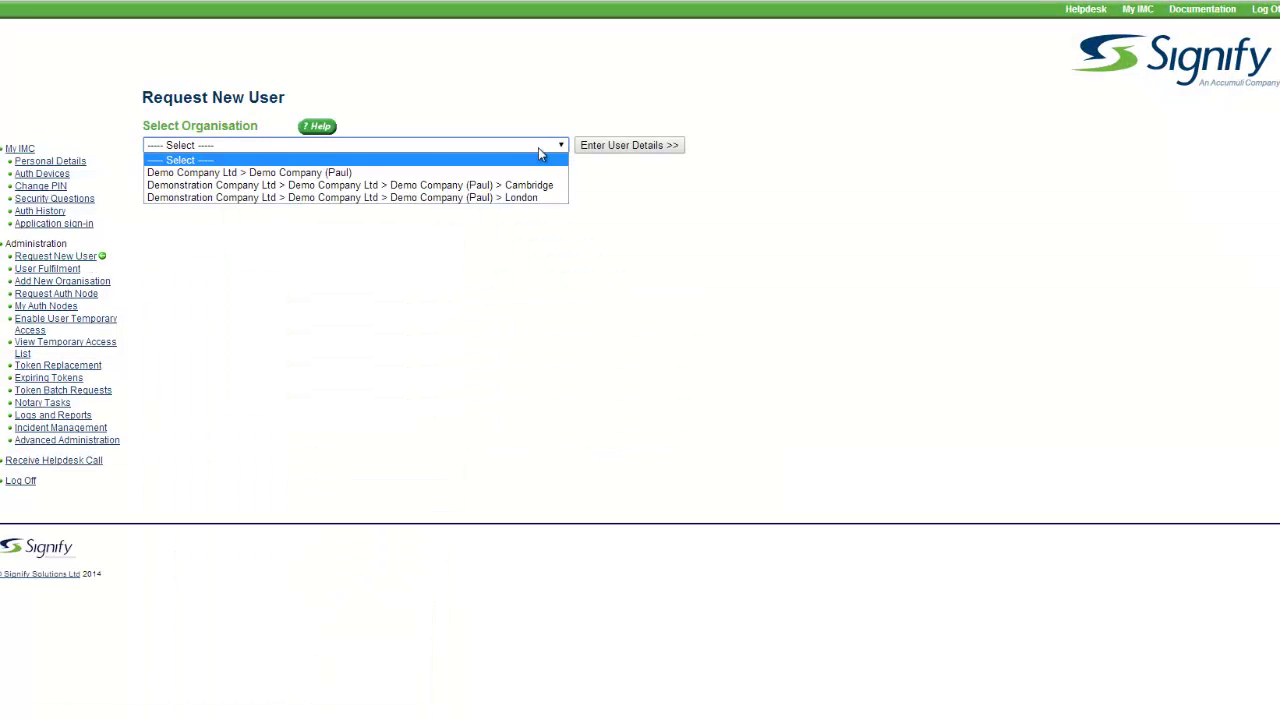
{"action": "left_click", "coordinate": [342, 173]}
{"action": "left_click", "coordinate": [638, 147]}
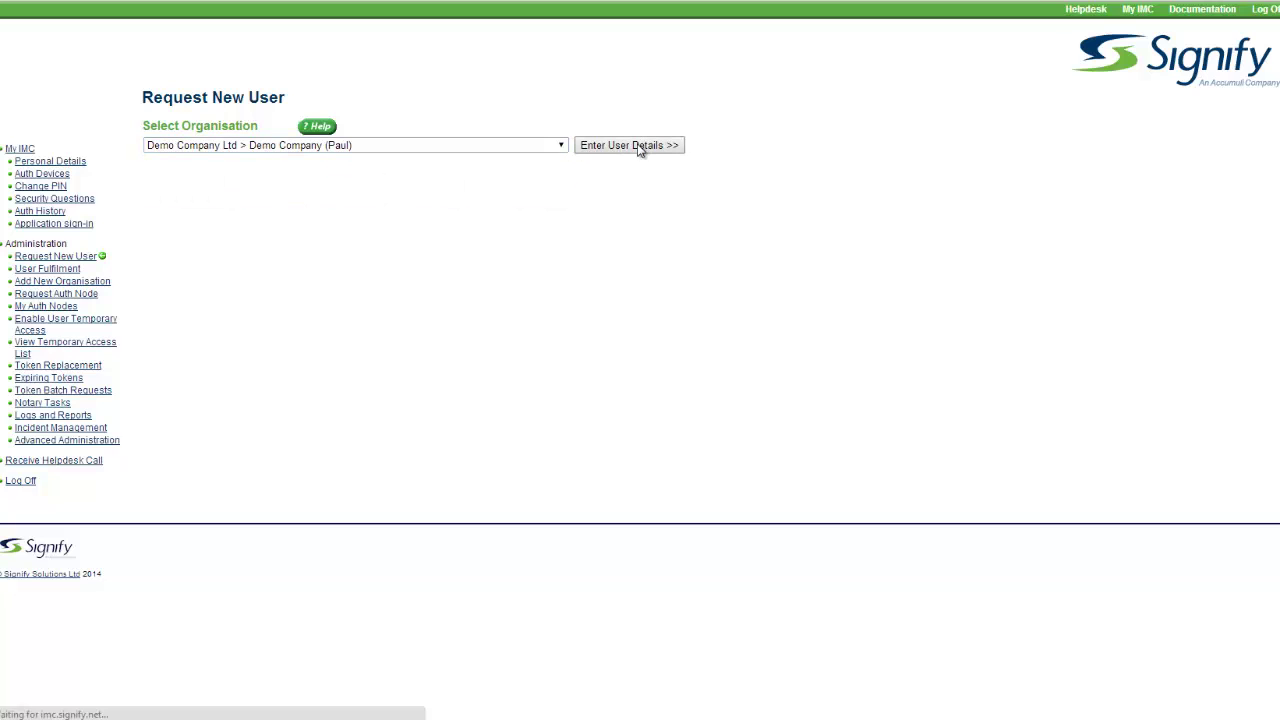
- Enter the new user's first name and surname, and replace the default e-mail address
{"action": "type", "text": "John"}
{"action": "key", "text": "Tab"}
{"action": "key", "text": "Tab"}
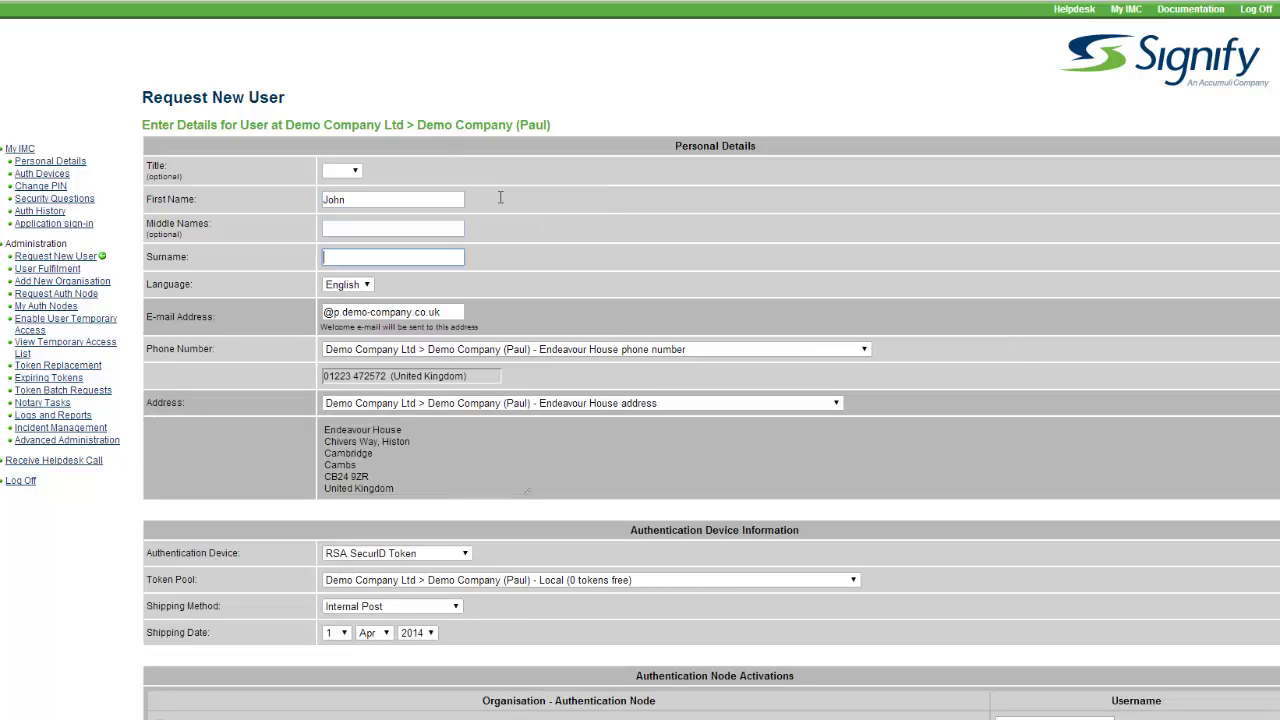
{"action": "type", "text": "Smith"}
{"action": "key", "text": "Tab"}
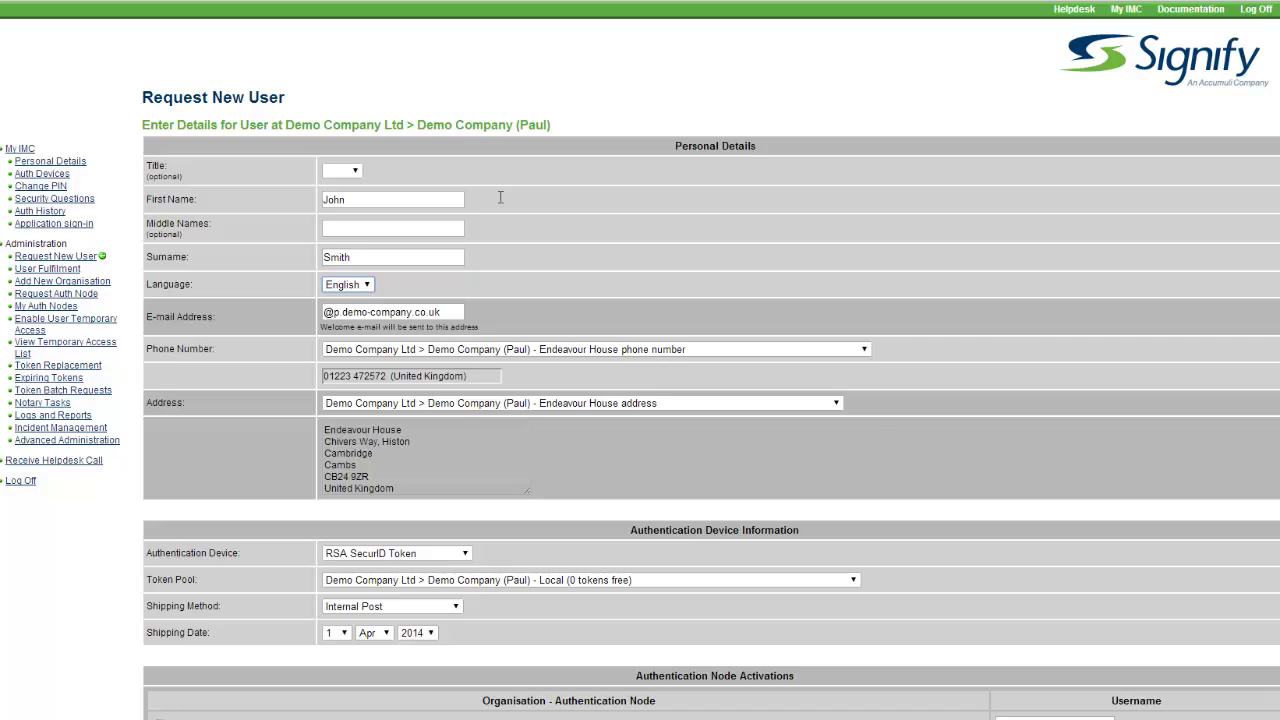
{"action": "key", "text": "Tab"}
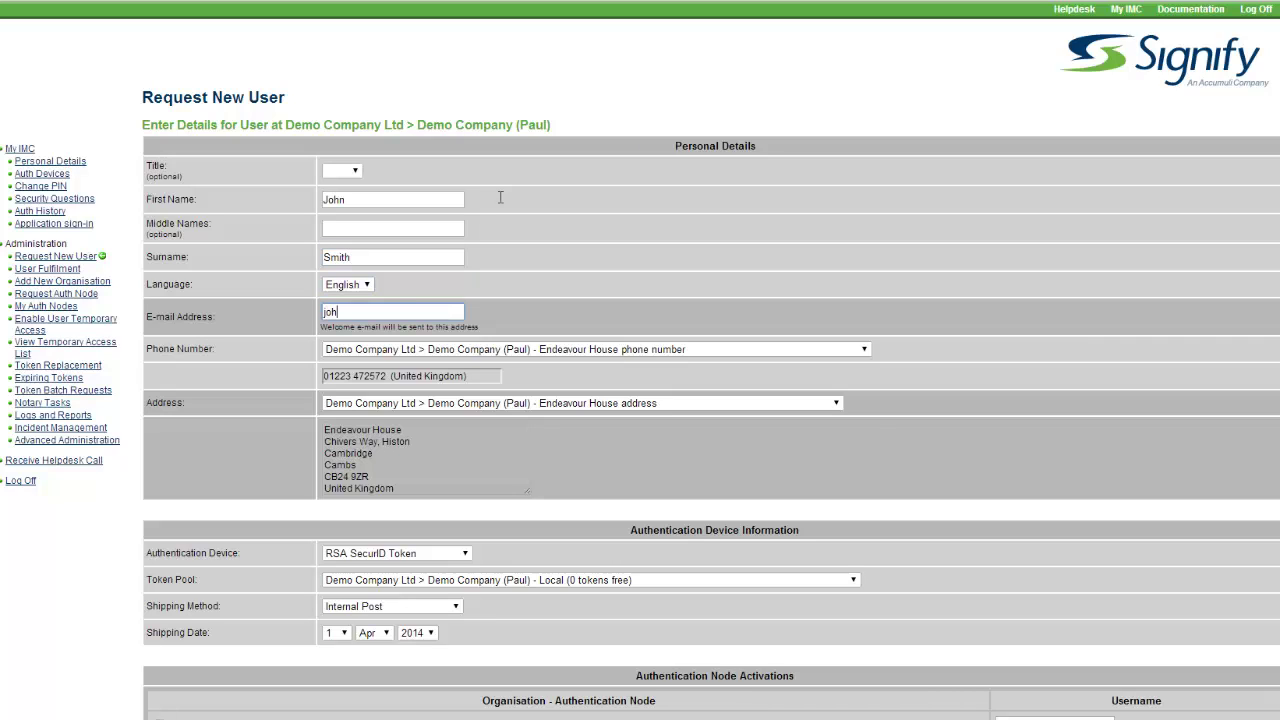
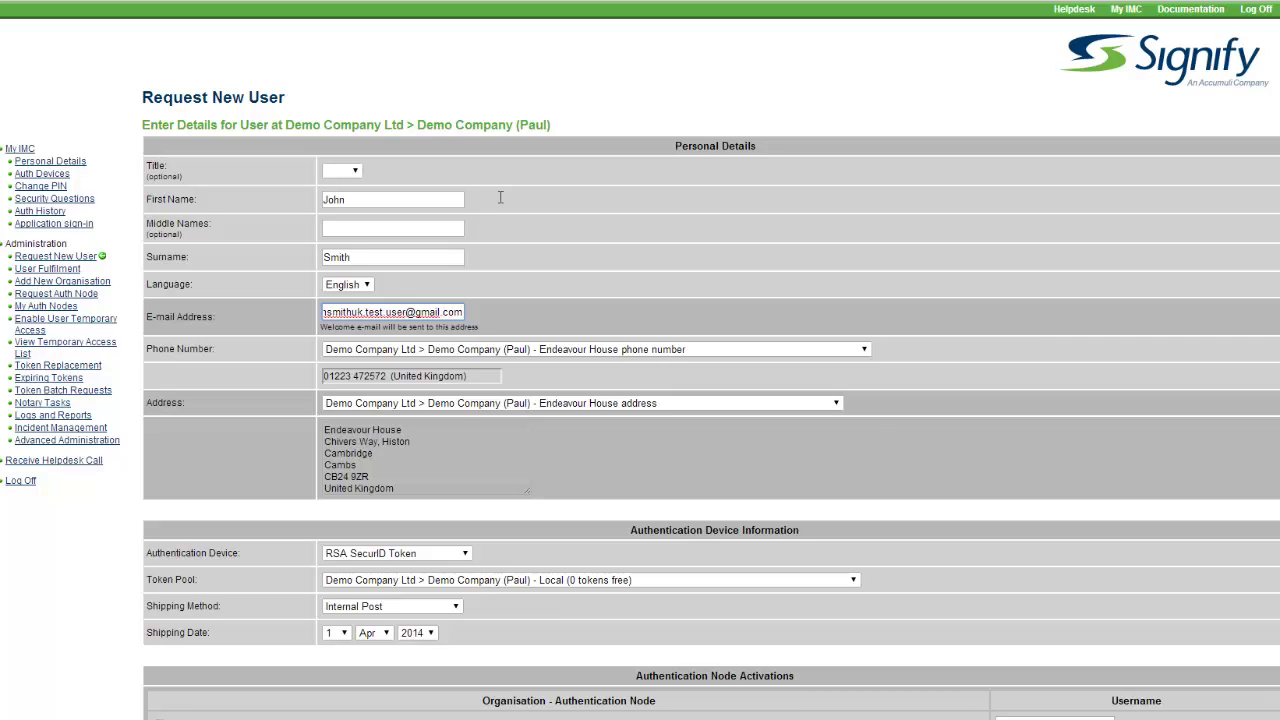
- Set Phone Number to Other and enter the user's unique mobile number
{"action": "left_click", "coordinate": [862, 350]}
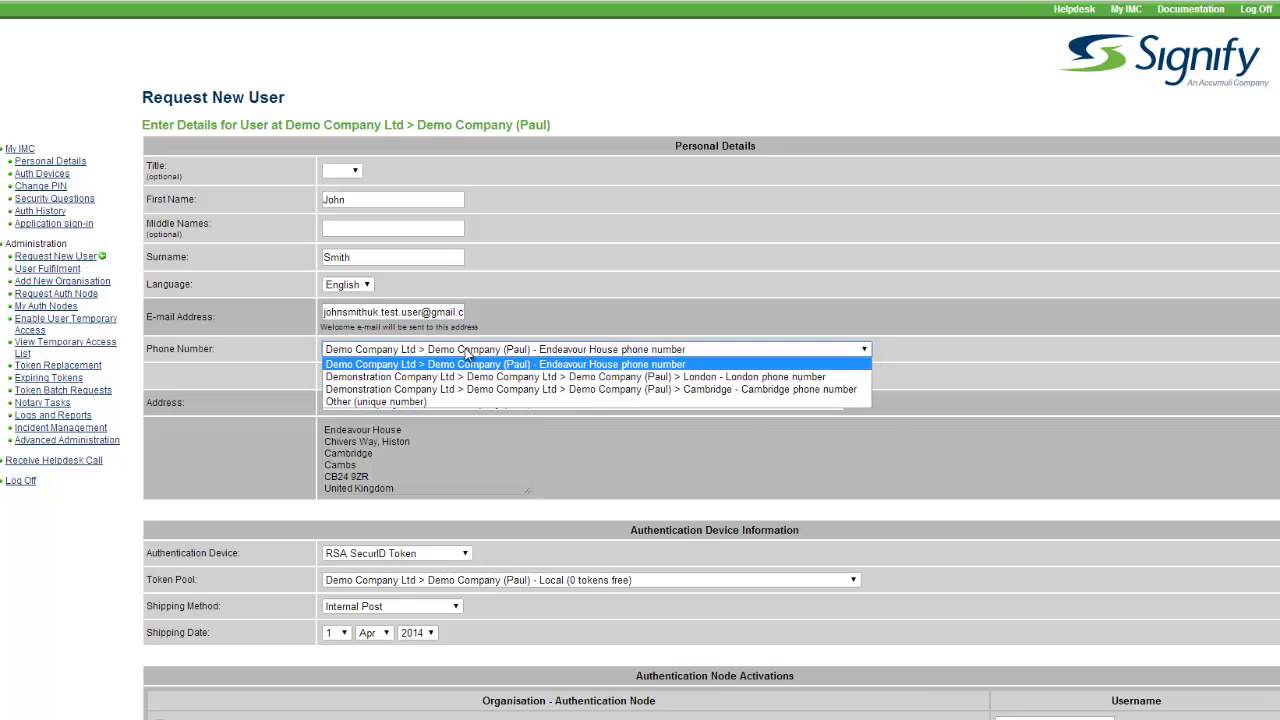
{"action": "left_click", "coordinate": [480, 402]}
{"action": "left_click", "coordinate": [502, 376]}
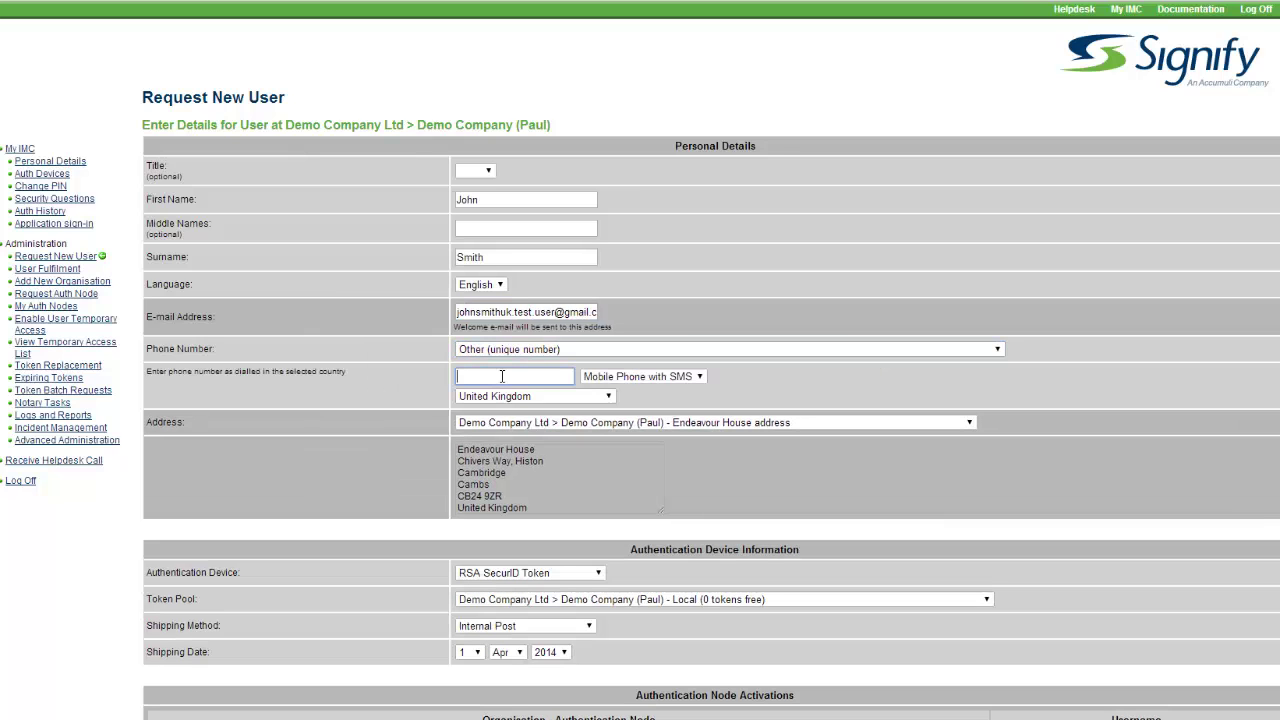
{"action": "scroll", "coordinate": [260, 470], "scroll_direction": "down", "scroll_amount": 2}
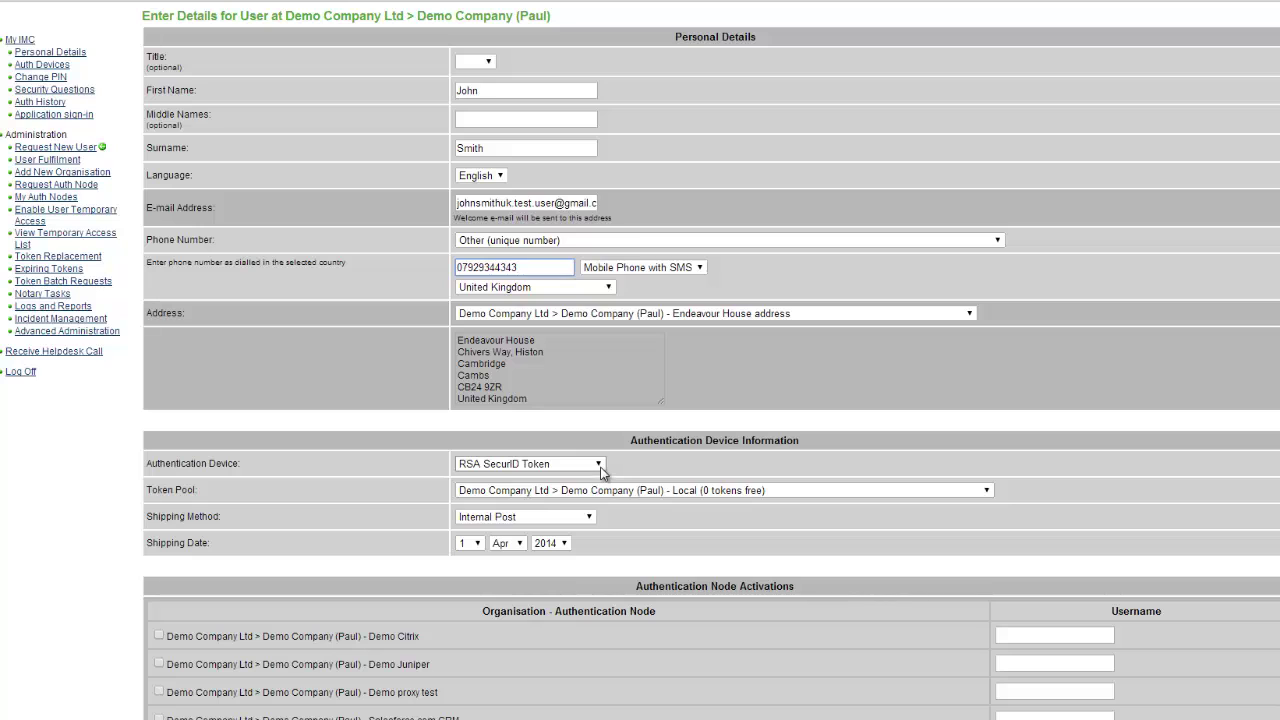
- Set the authentication device to an RSA Software Token on the Apple iPhone platform
{"action": "left_click", "coordinate": [600, 465]}
{"action": "left_click", "coordinate": [582, 492]}
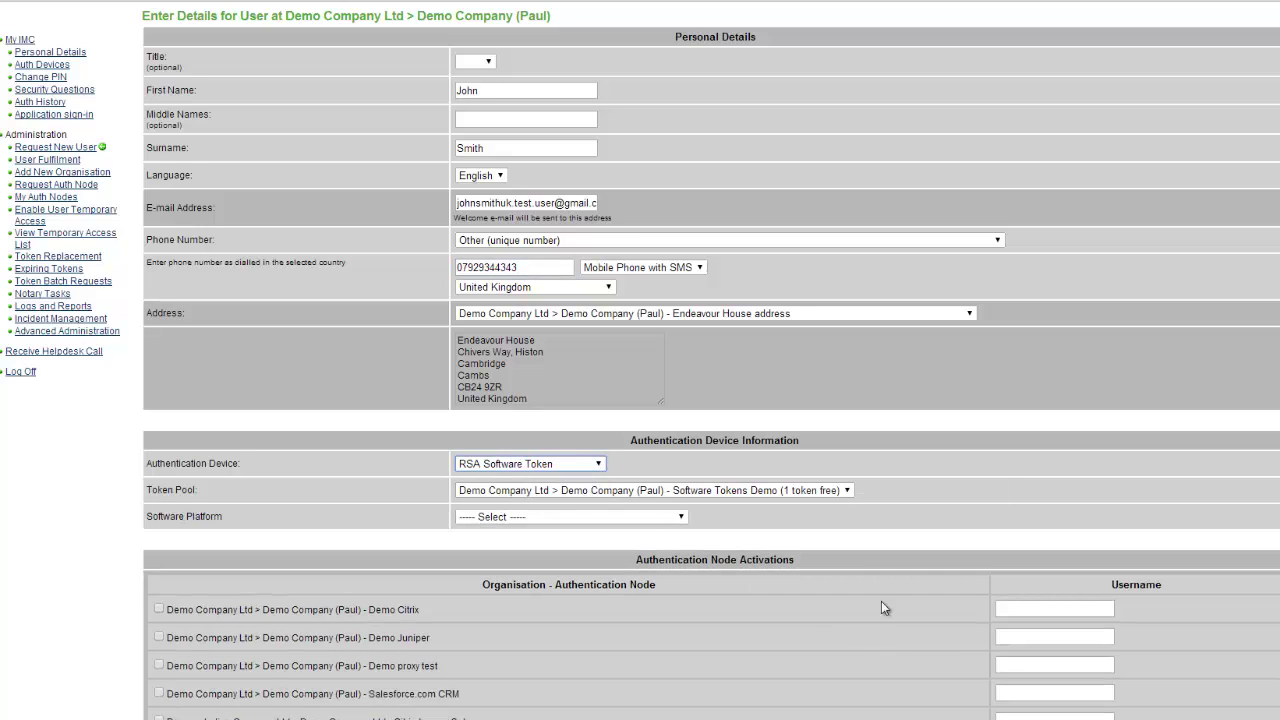
{"action": "left_click", "coordinate": [680, 519]}
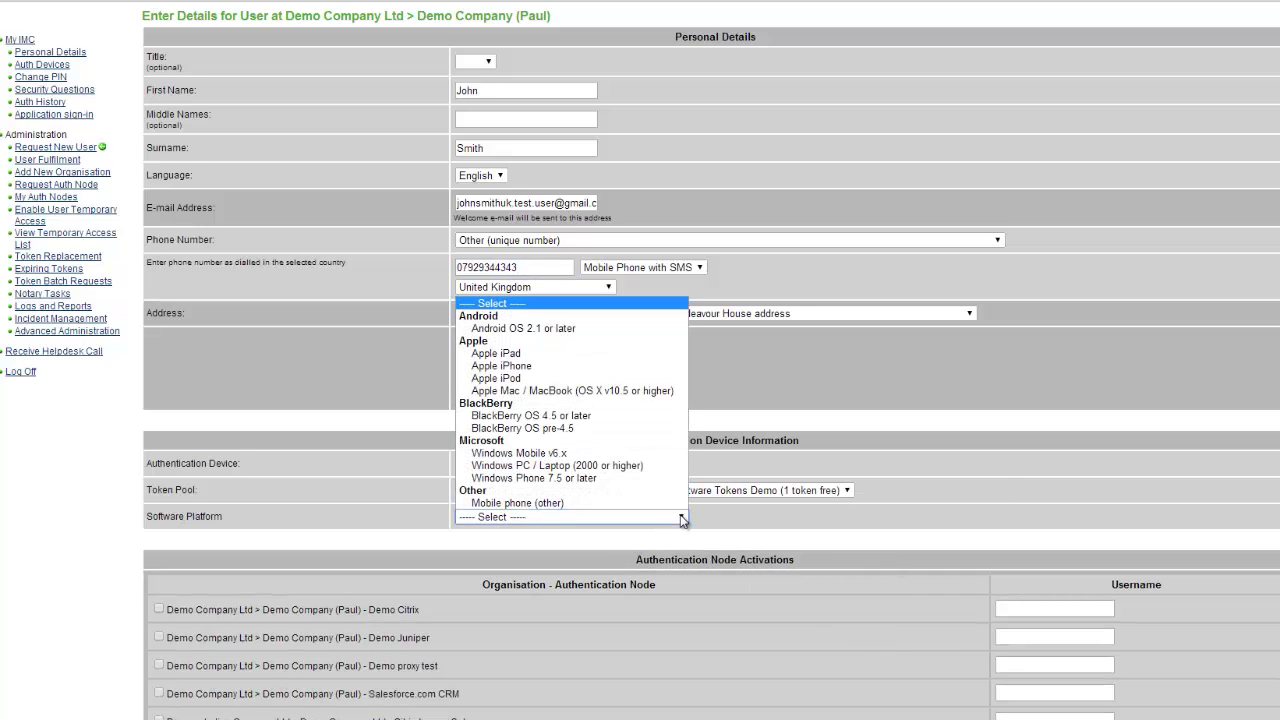
{"action": "left_click", "coordinate": [535, 368]}
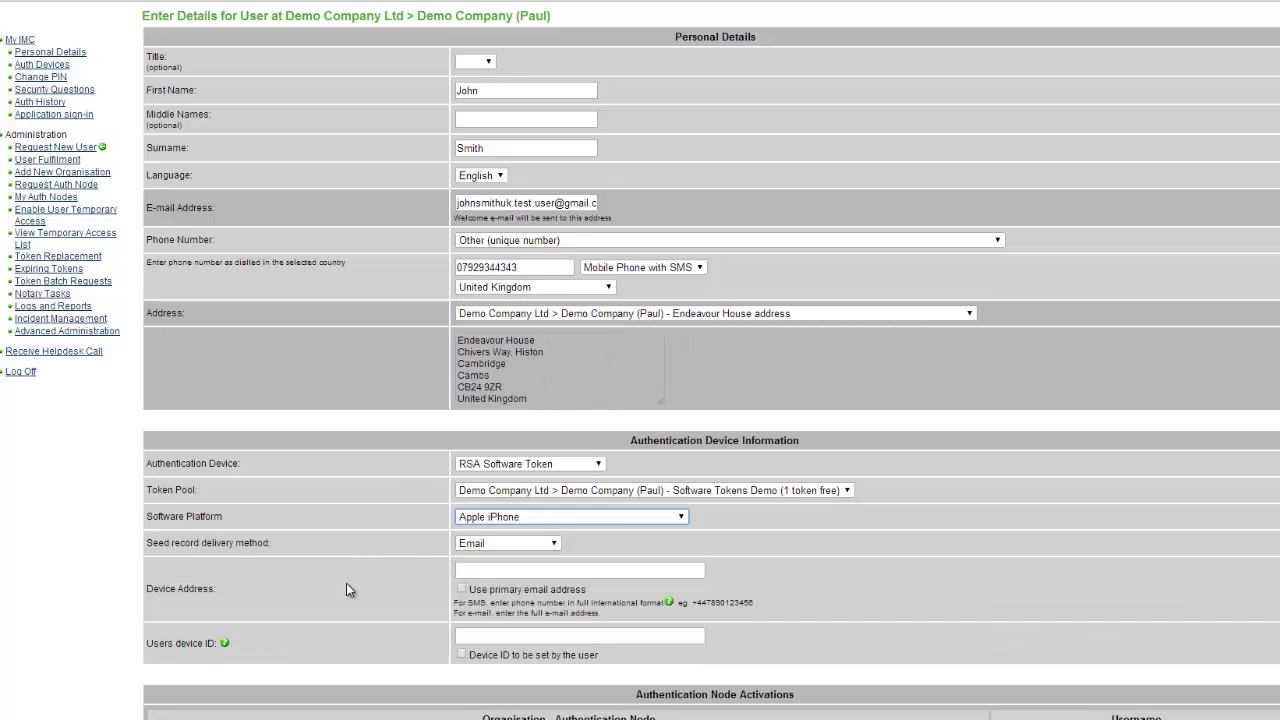
- Send the token seed to the user's primary e-mail and tick 'Device ID to be set by the user'
{"action": "scroll", "coordinate": [346, 584], "scroll_direction": "down", "scroll_amount": 2}
{"action": "scroll", "coordinate": [350, 572], "scroll_direction": "down", "scroll_amount": 1}
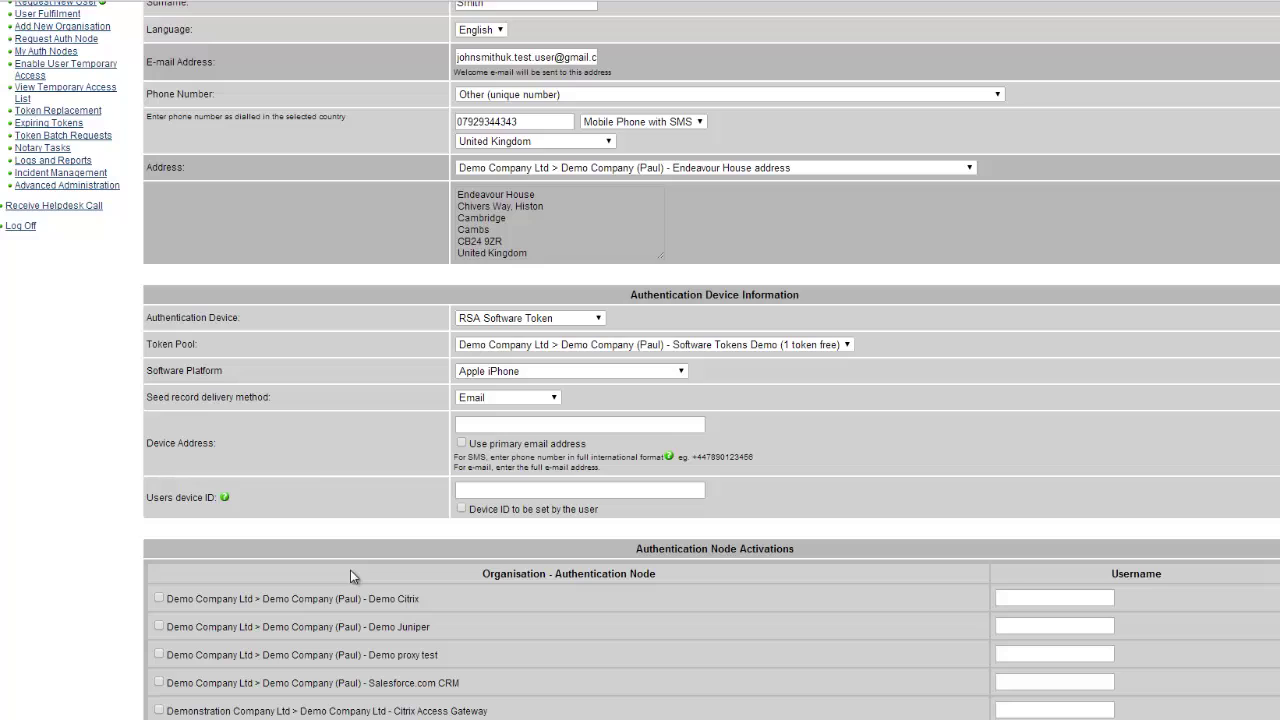
{"action": "left_click", "coordinate": [462, 443]}
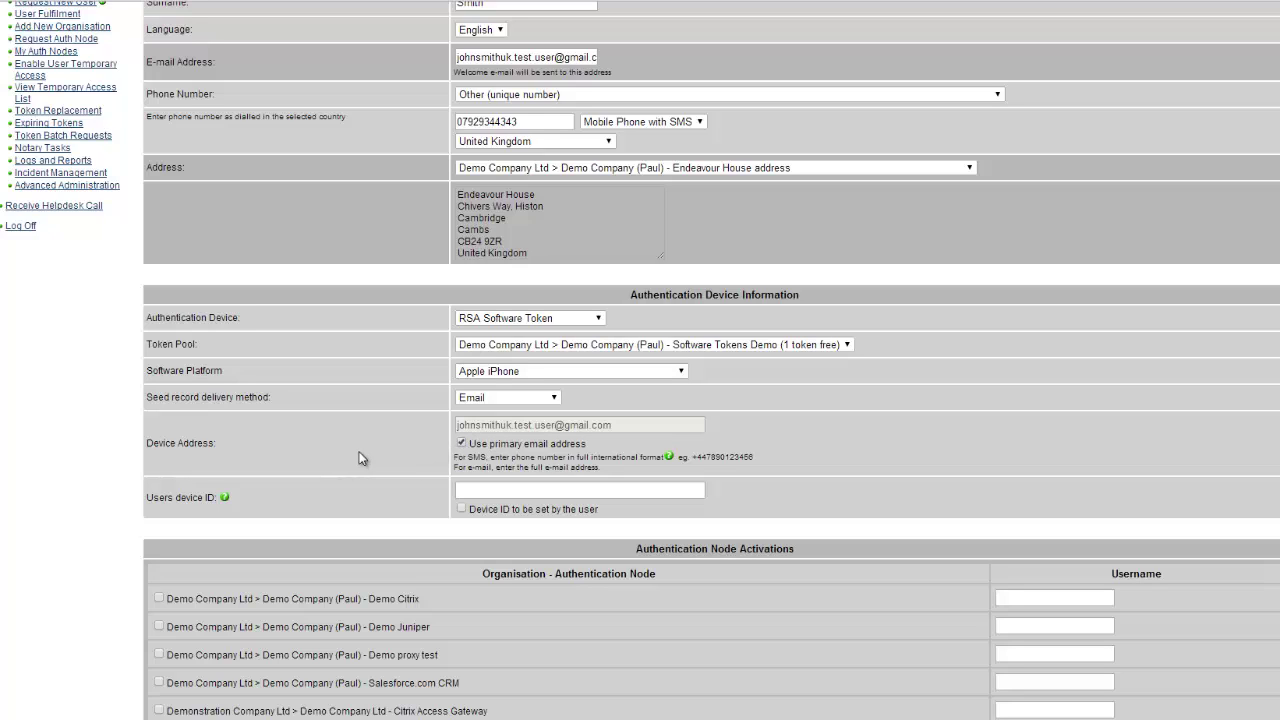
{"action": "scroll", "coordinate": [361, 458], "scroll_direction": "down", "scroll_amount": 1}
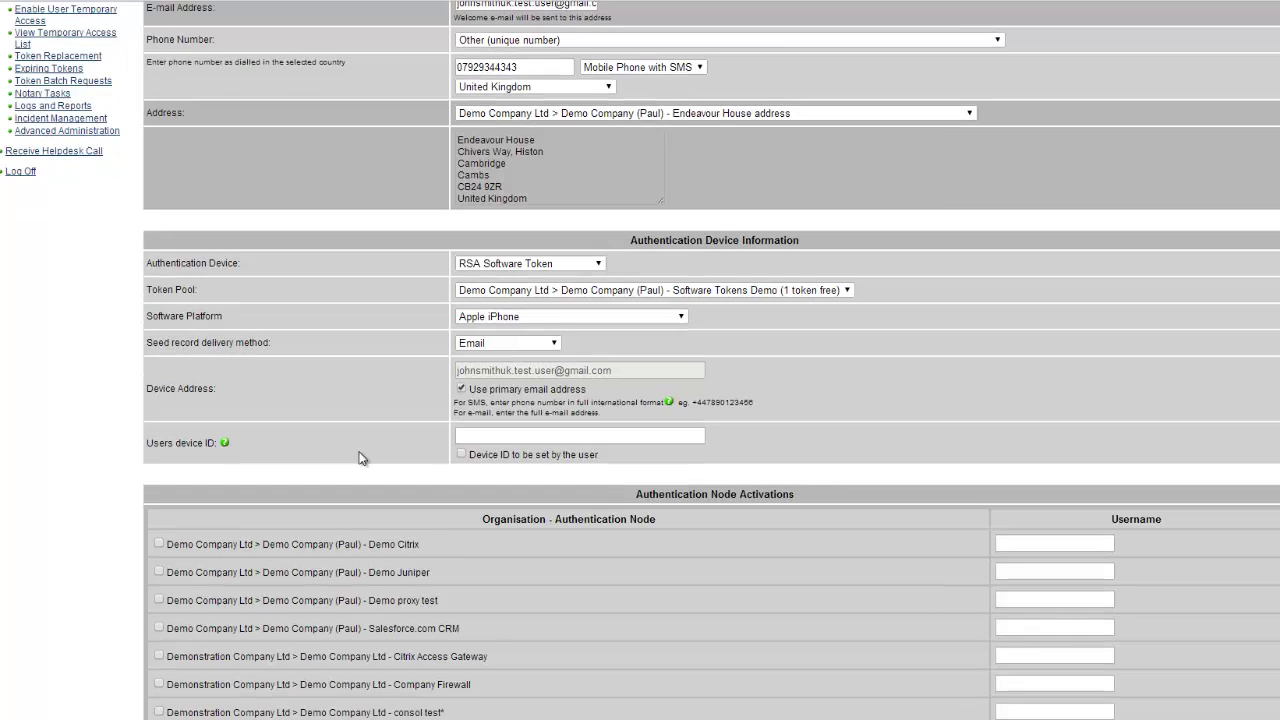
{"action": "left_click", "coordinate": [461, 455]}
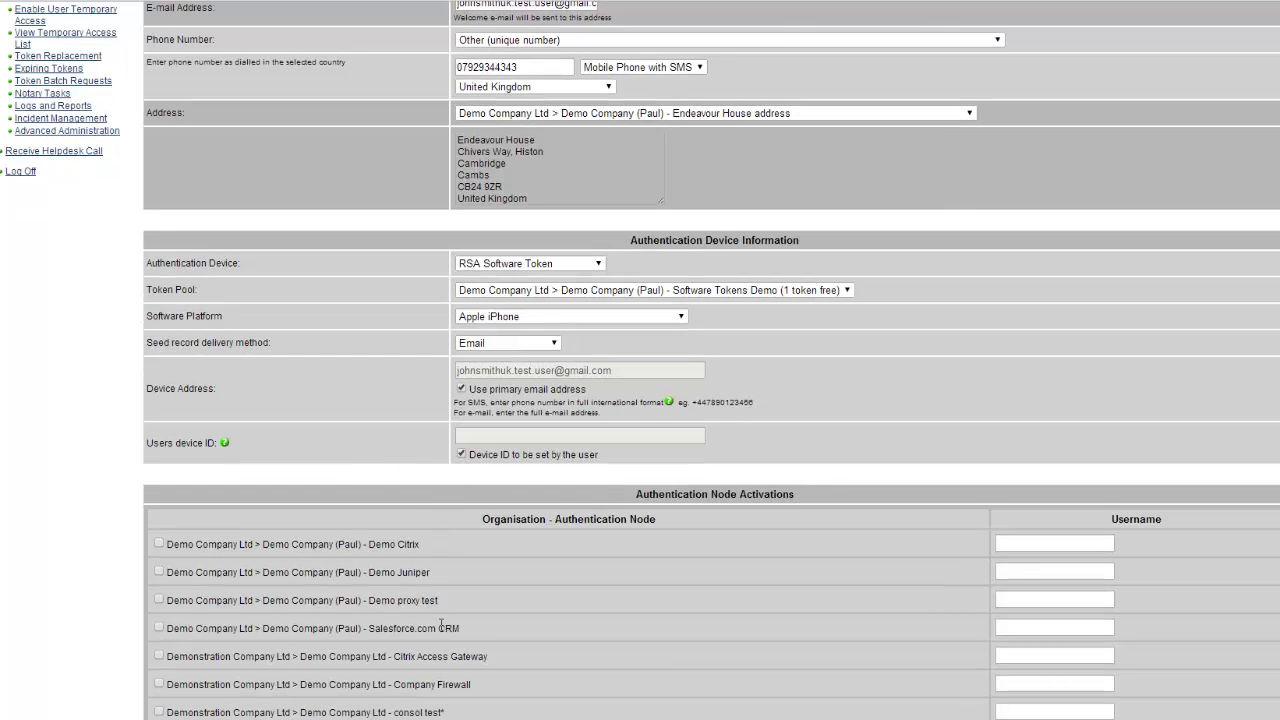
{"action": "scroll", "coordinate": [439, 623], "scroll_direction": "down", "scroll_amount": 1}
- Tick the Demo Citrix authentication node and fill in the user's username for it
{"action": "left_click", "coordinate": [159, 517]}
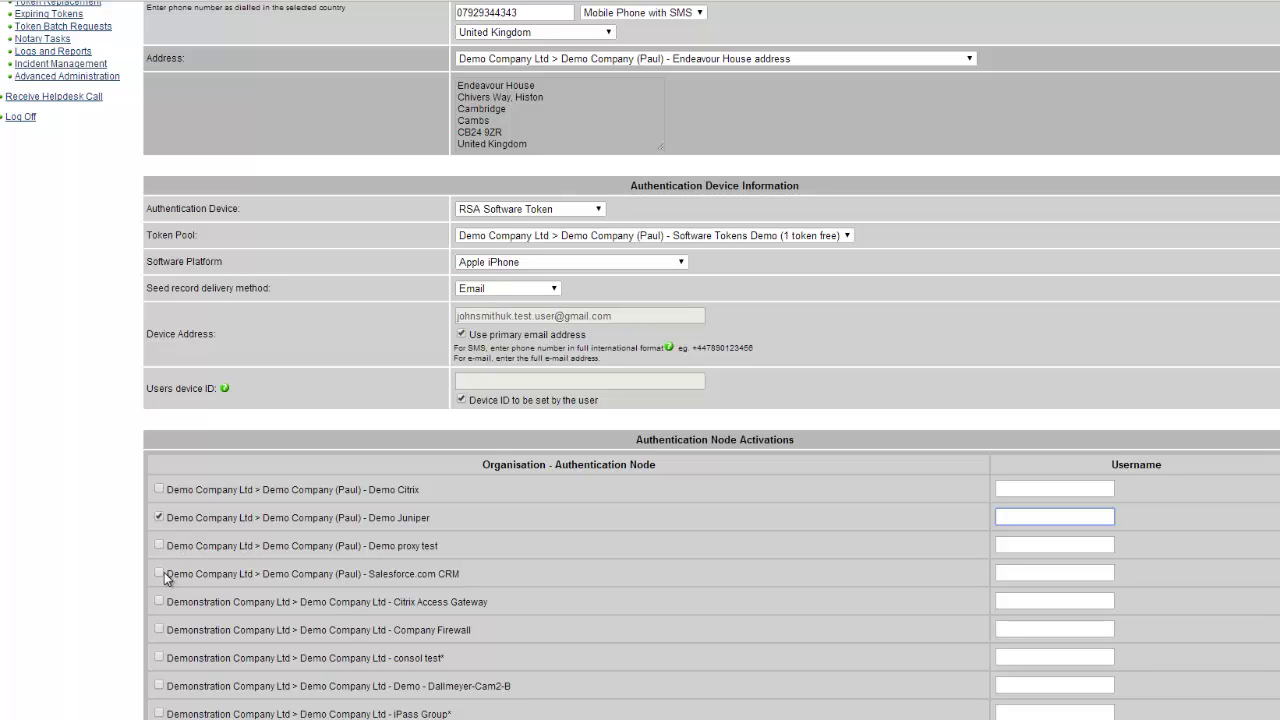
{"action": "left_click", "coordinate": [159, 573]}
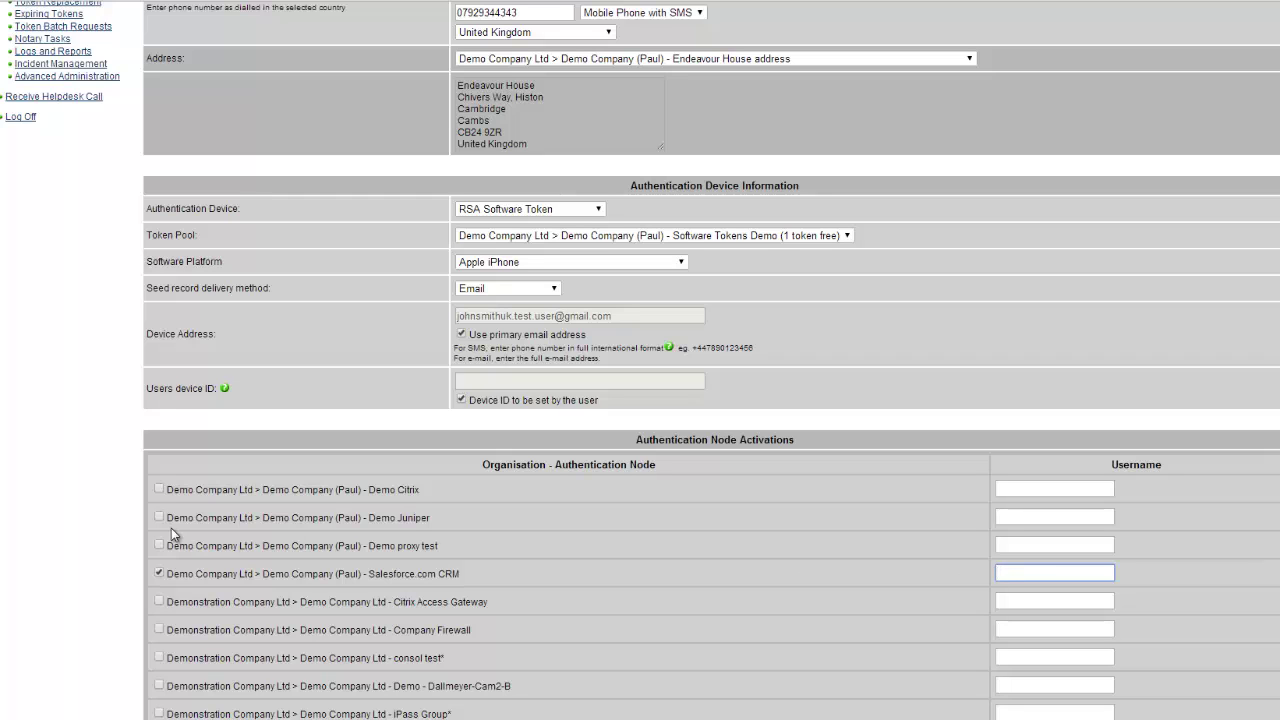
{"action": "scroll", "coordinate": [171, 528], "scroll_direction": "down", "scroll_amount": 3}
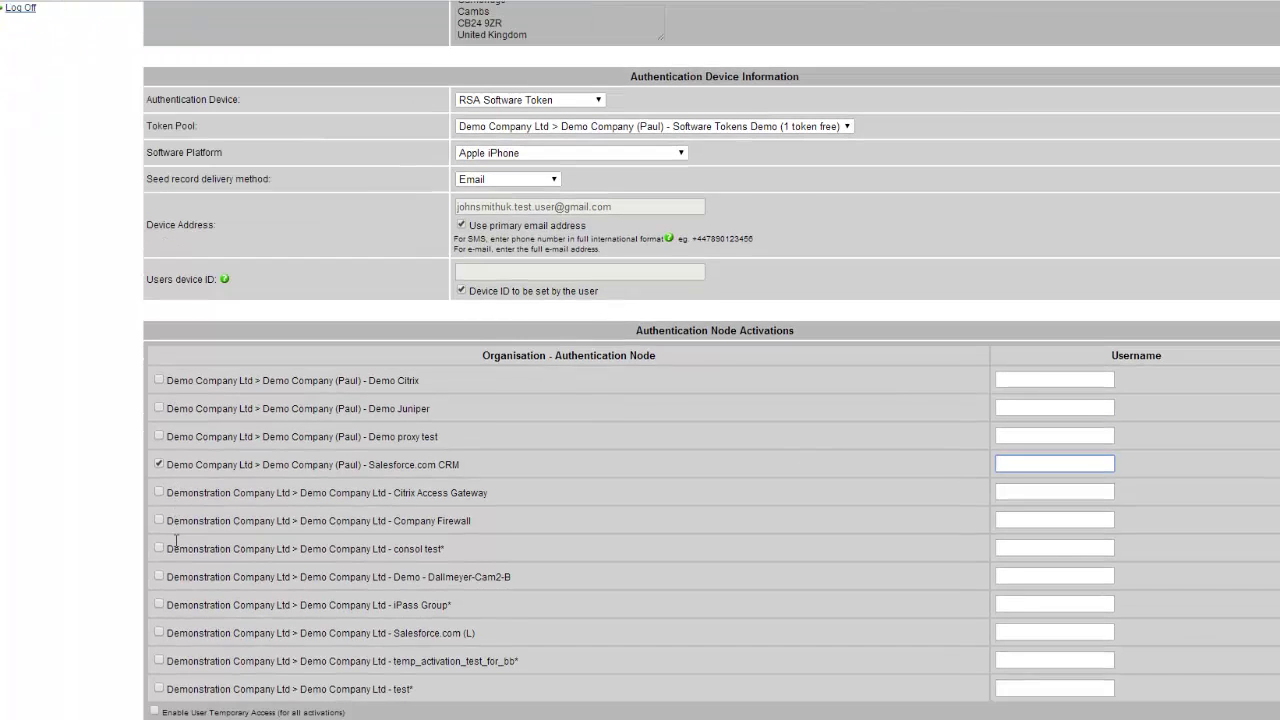
{"action": "scroll", "coordinate": [175, 545], "scroll_direction": "up", "scroll_amount": 1}
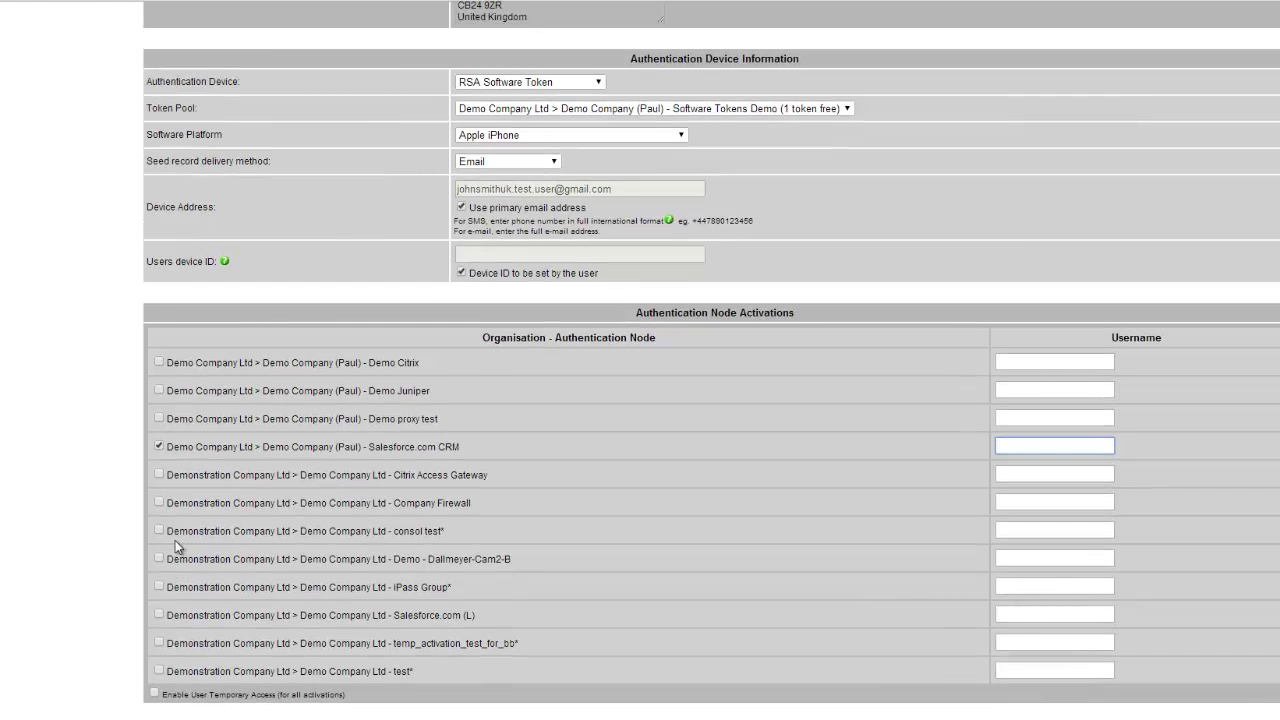
{"action": "left_click", "coordinate": [157, 400]}
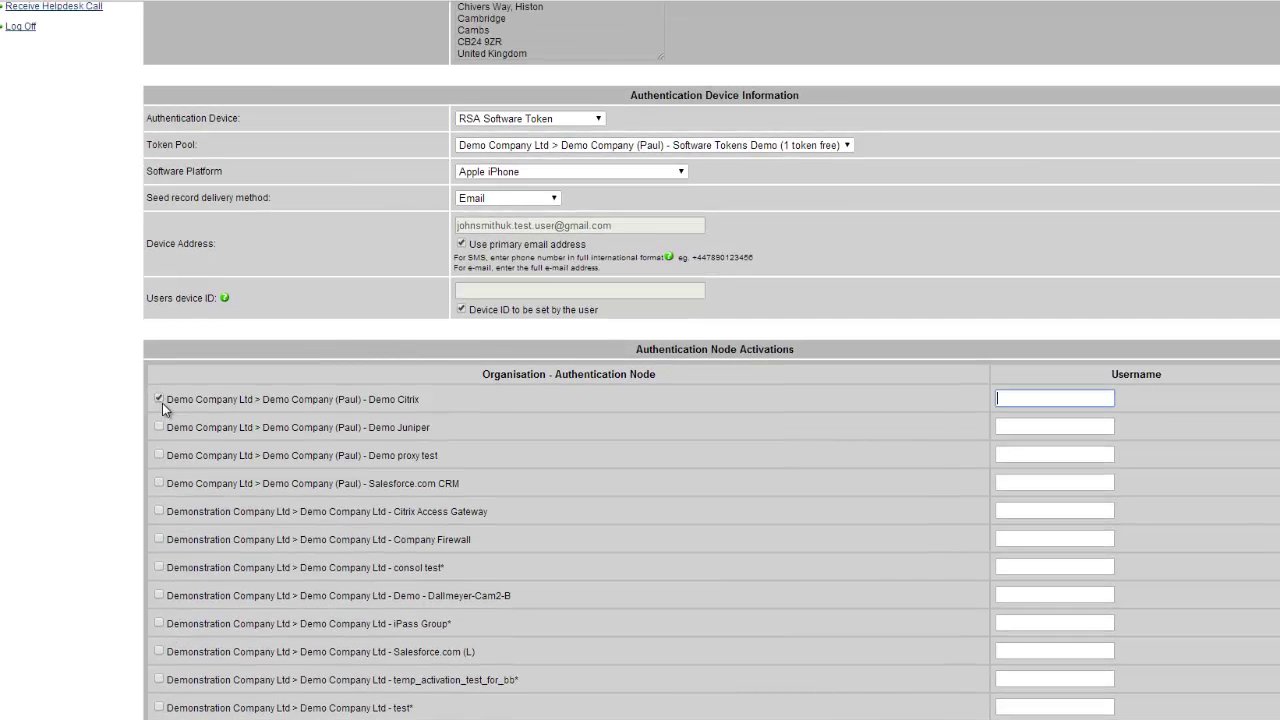
{"action": "type", "text": "jsmith"}
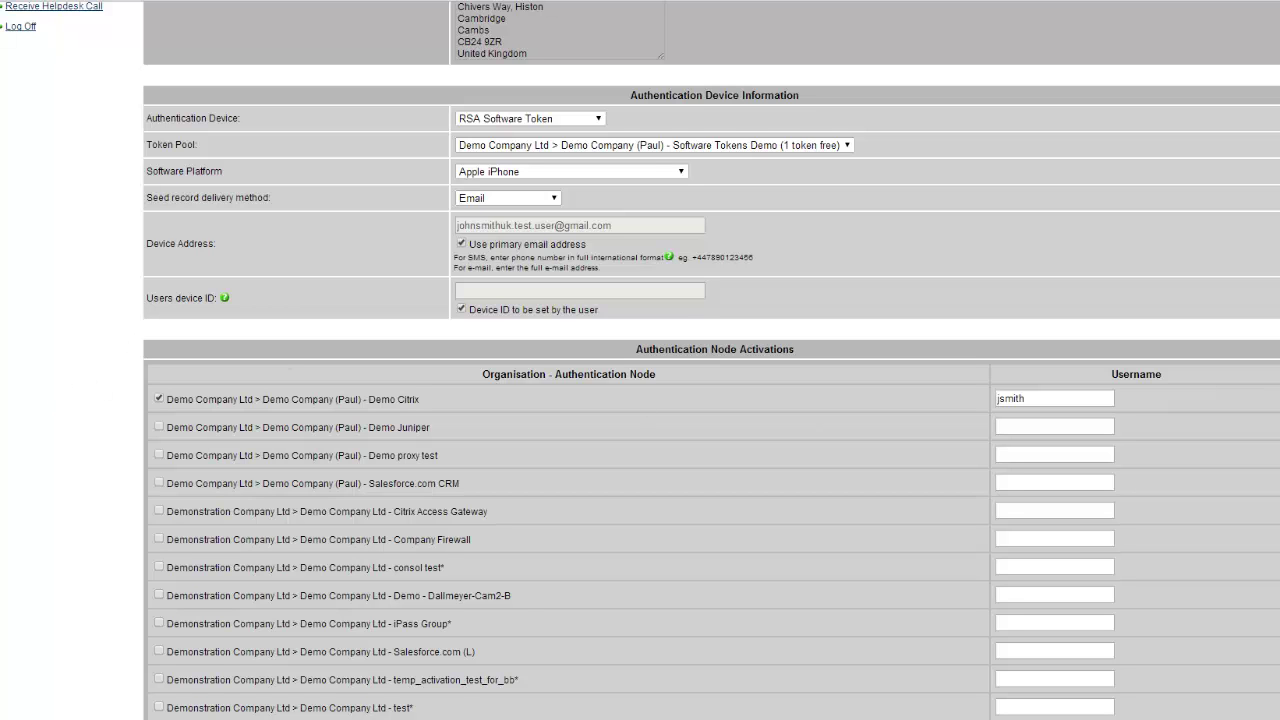
{"action": "scroll", "coordinate": [1256, 396], "scroll_direction": "up", "scroll_amount": 4}
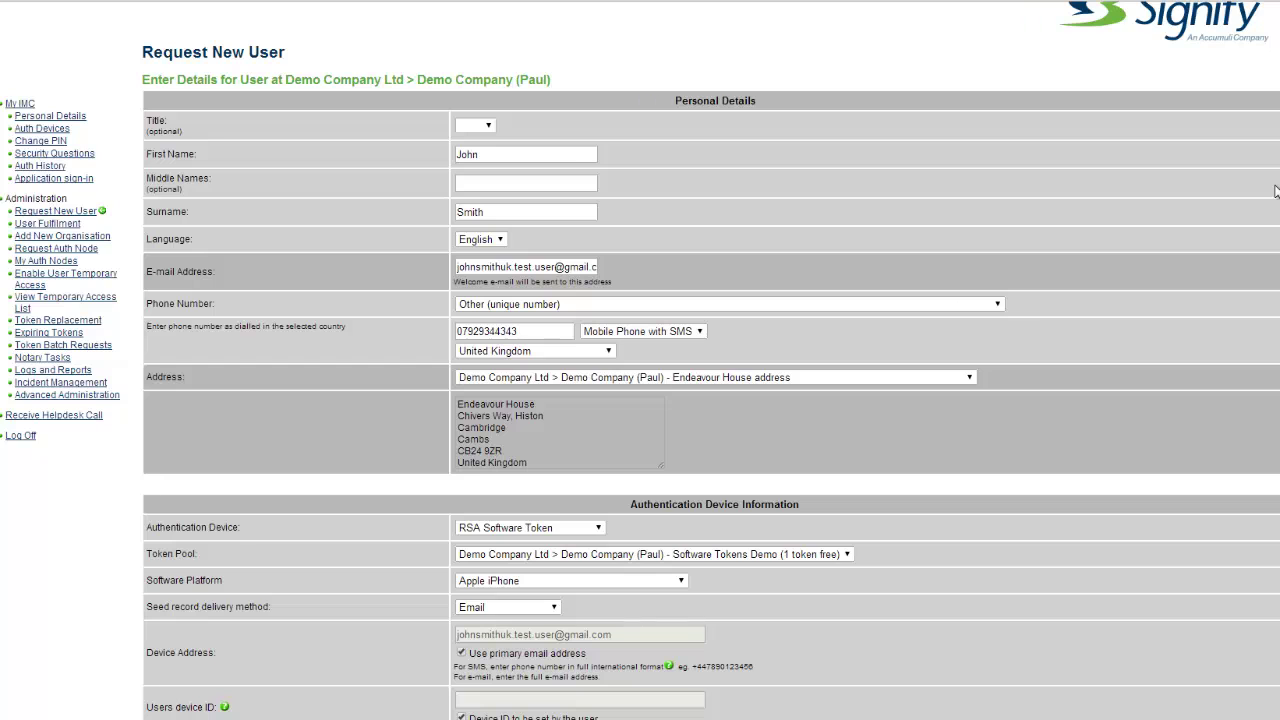
{"action": "scroll", "coordinate": [640, 360], "scroll_direction": "down", "scroll_amount": 5}
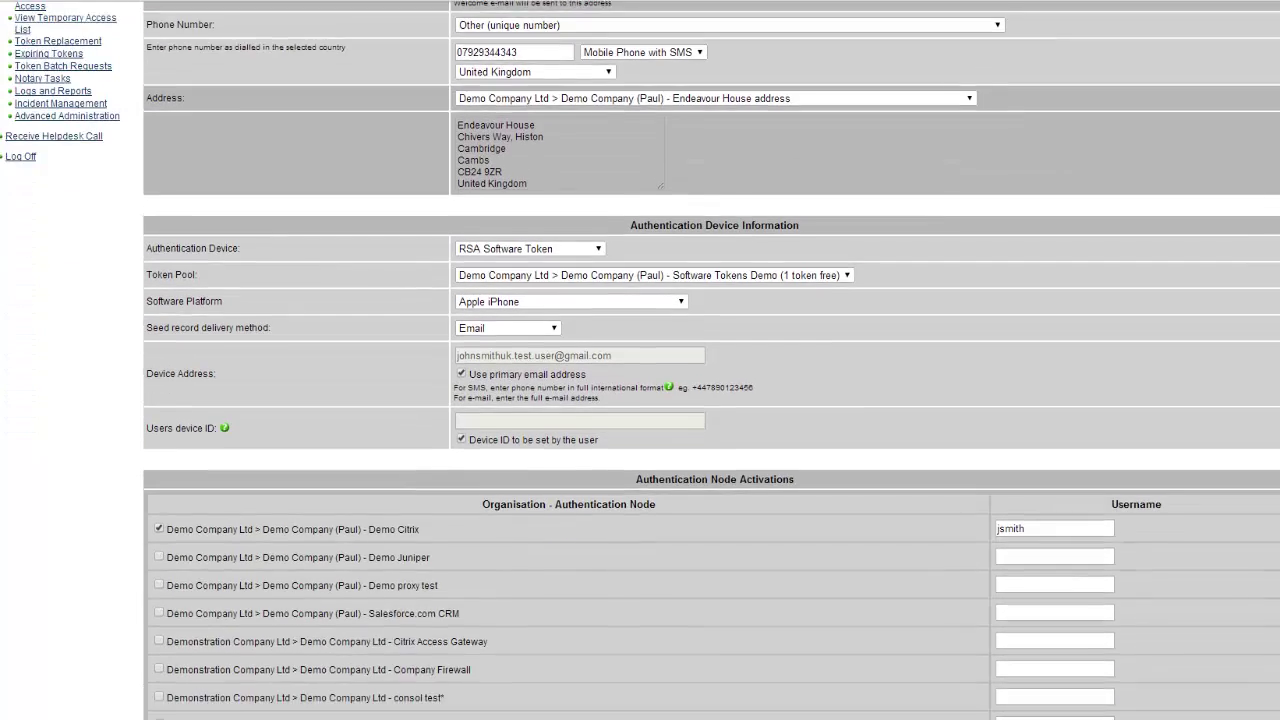
{"action": "scroll", "coordinate": [640, 360], "scroll_direction": "down", "scroll_amount": 2}
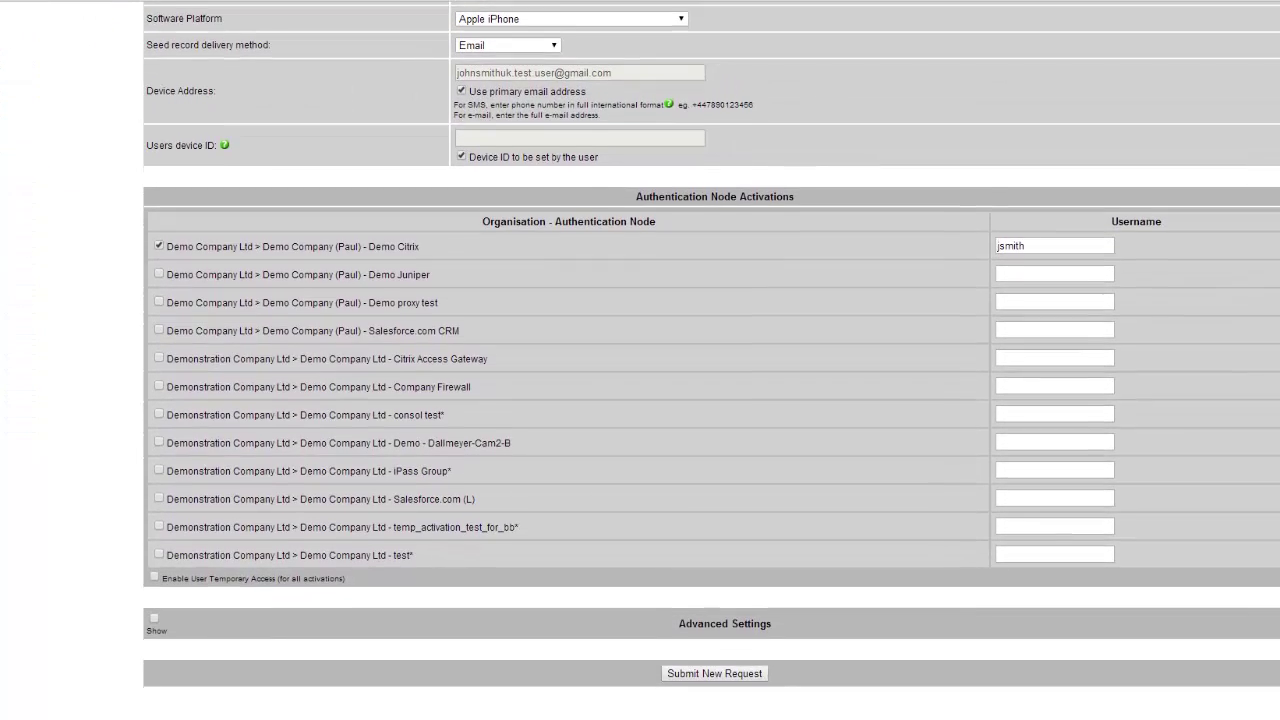
- Submit the new request, then fulfil it with RSA software status 'Installed on user's device'
{"action": "left_click", "coordinate": [730, 671]}
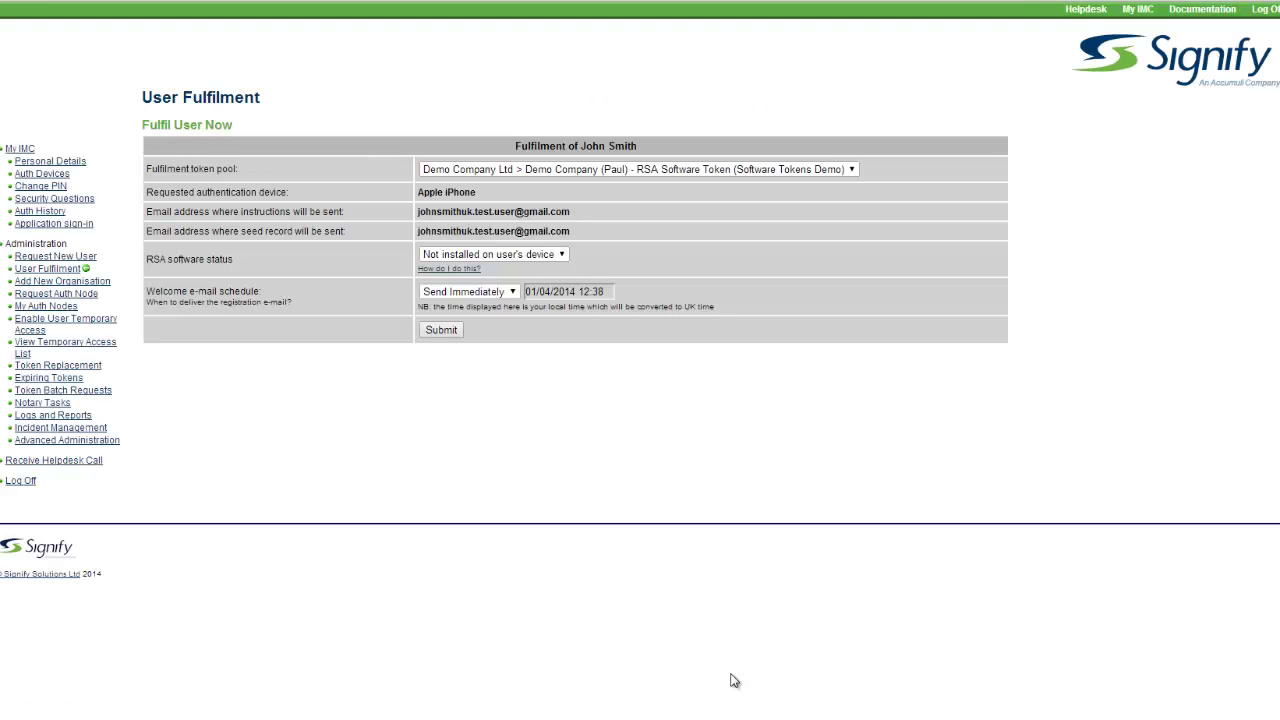
{"action": "left_click", "coordinate": [562, 257]}
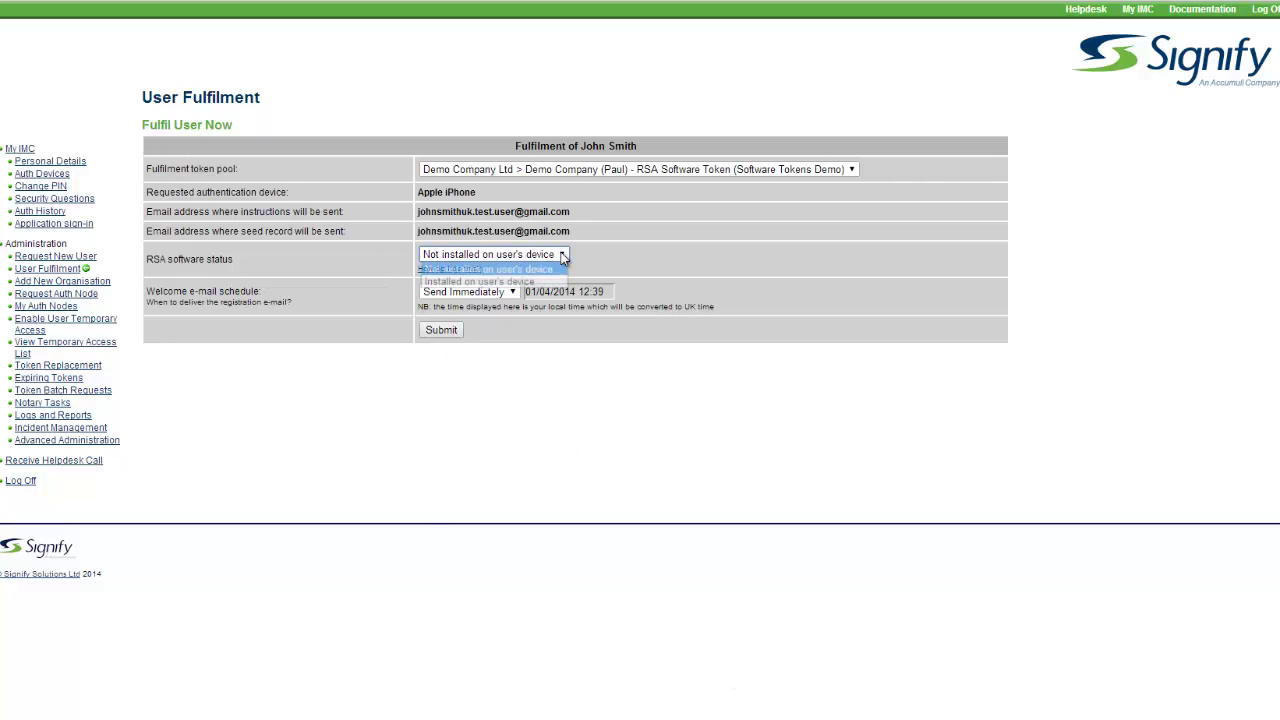
{"action": "left_click", "coordinate": [513, 282]}
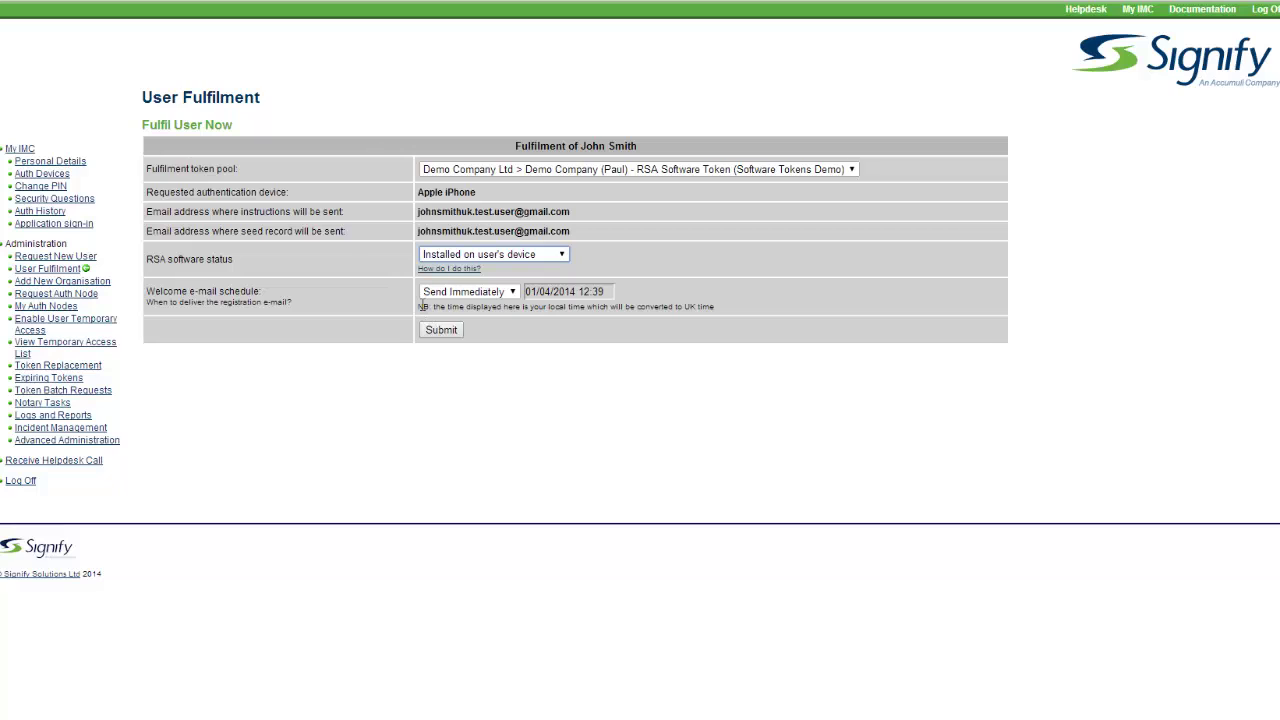
{"action": "left_click", "coordinate": [436, 329]}
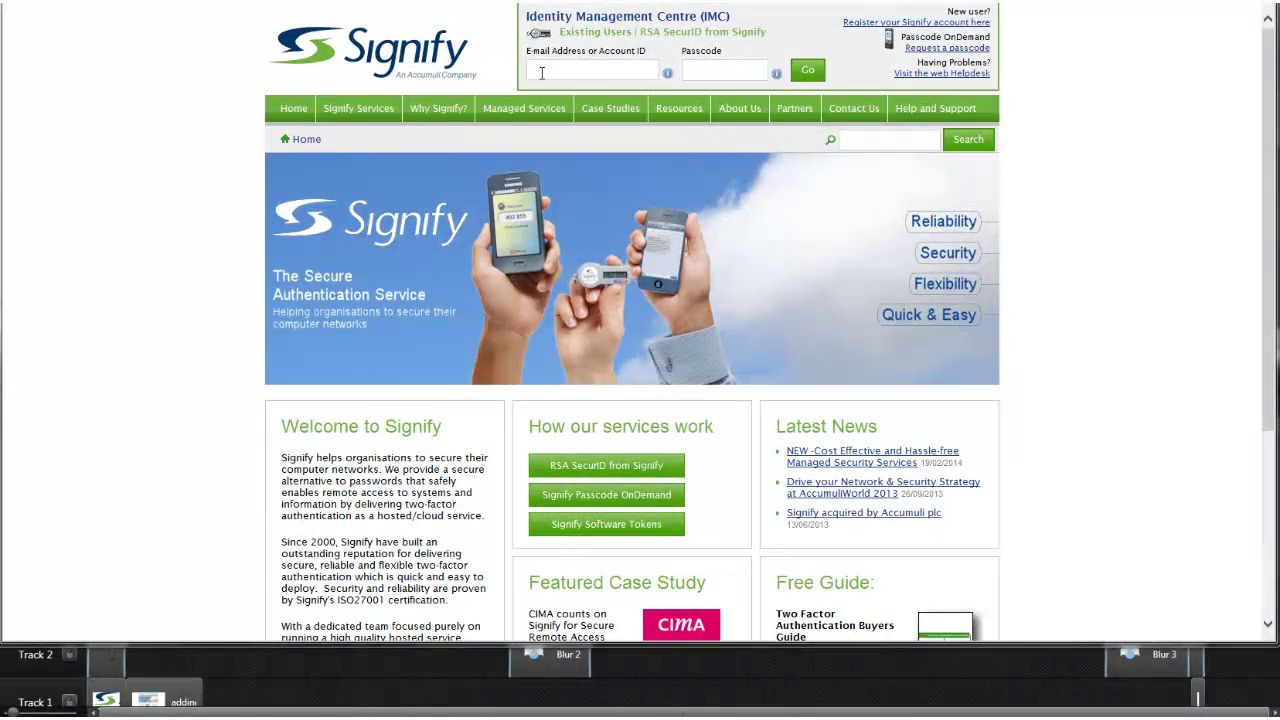
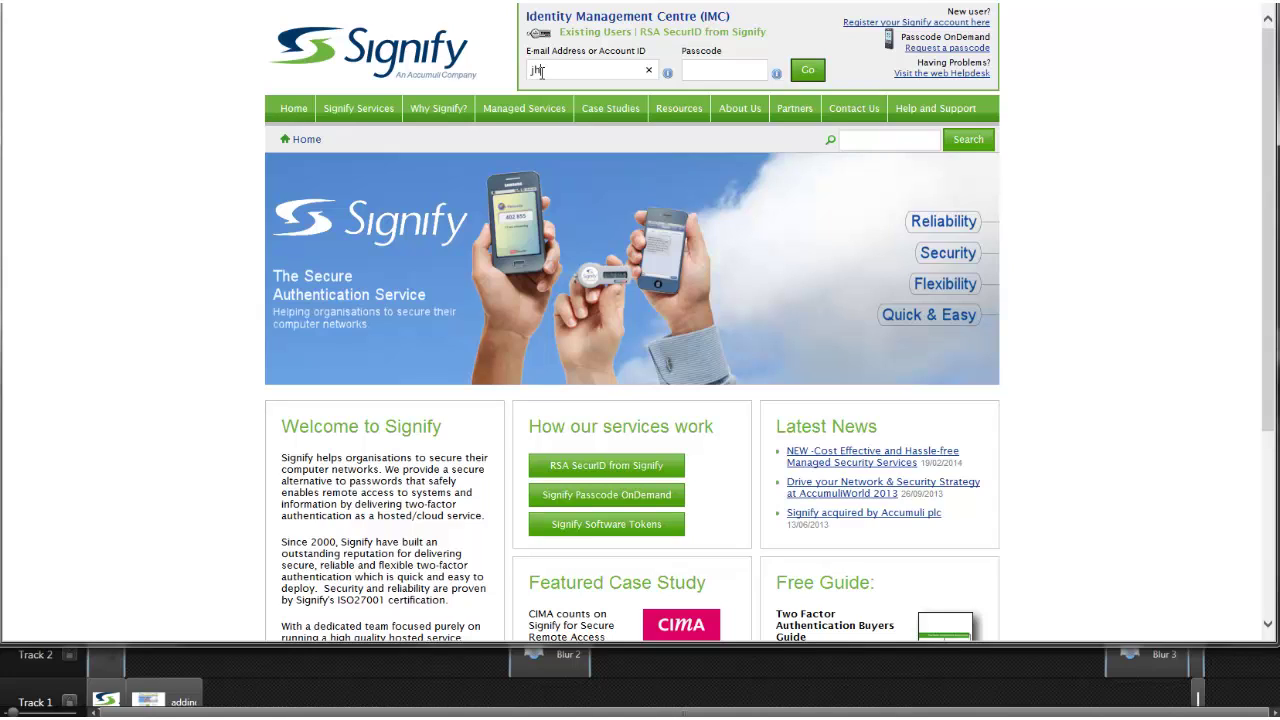
- Enter the user's e-mail address, correcting a typo, then the passcode, and submit the IMC login
{"action": "key", "text": "Tab"}
{"action": "type", "text": "•••"}
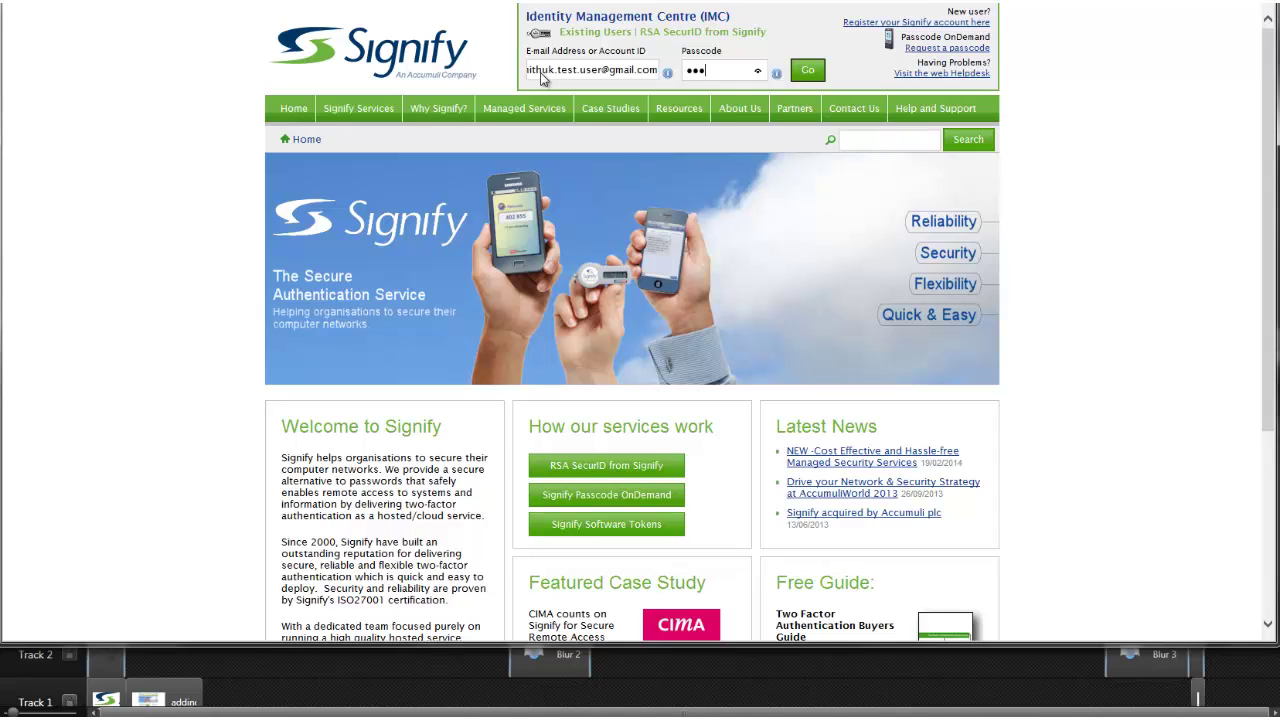
{"action": "type", "text": "•••••"}
{"action": "key", "text": "Return"}
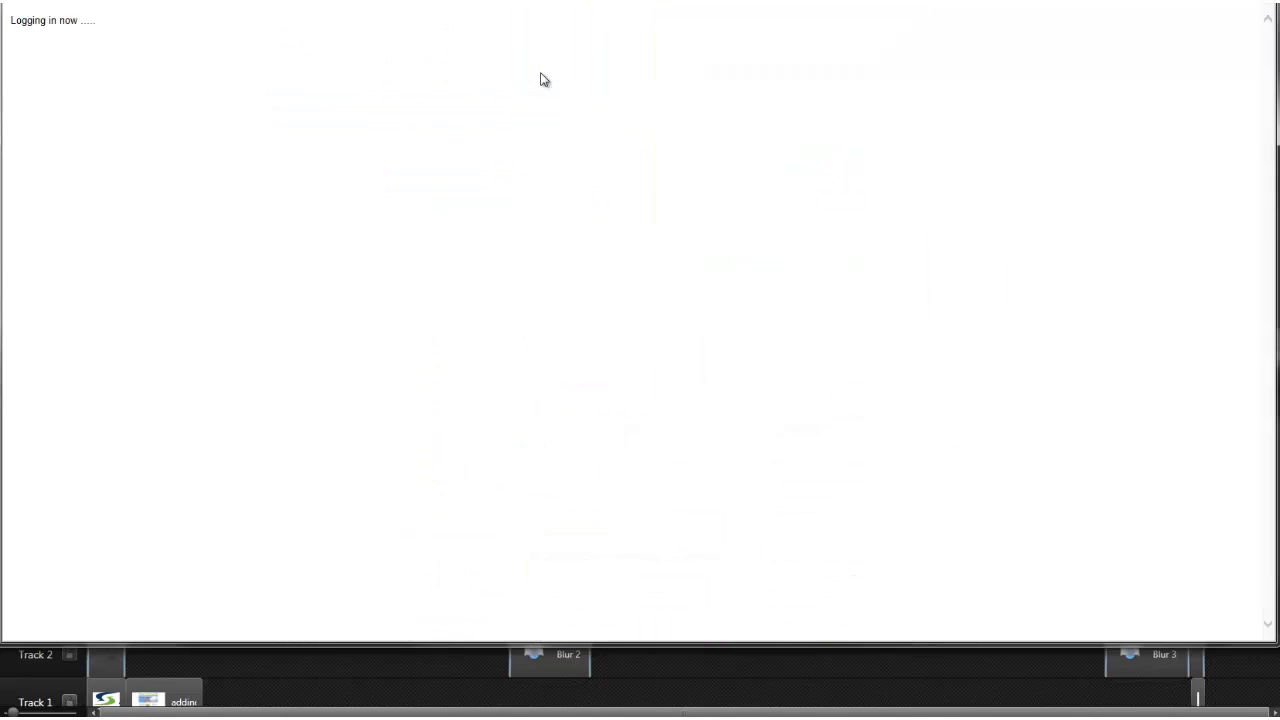